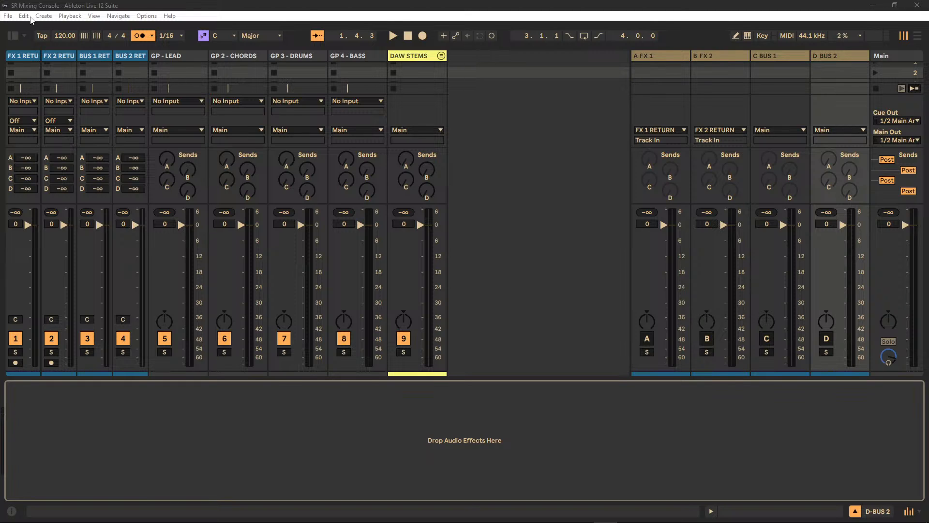
Check the live stream's status in the YouTube Live Control Panel and close that window.
drag(0, 47, 511, 42)
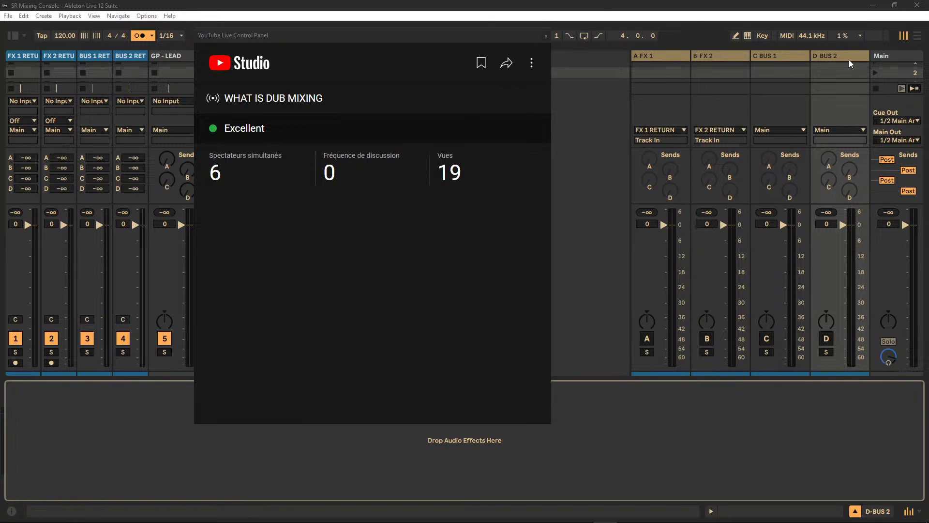
click(446, 35)
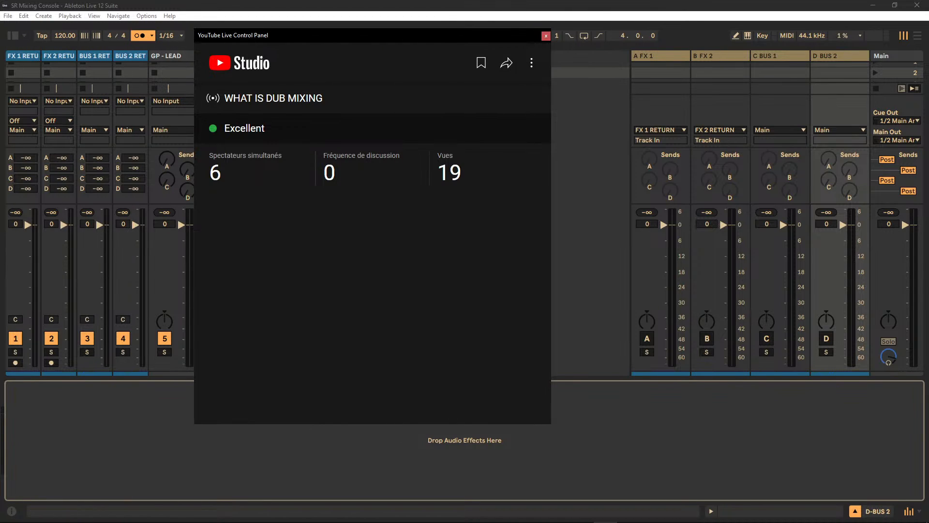
click(545, 36)
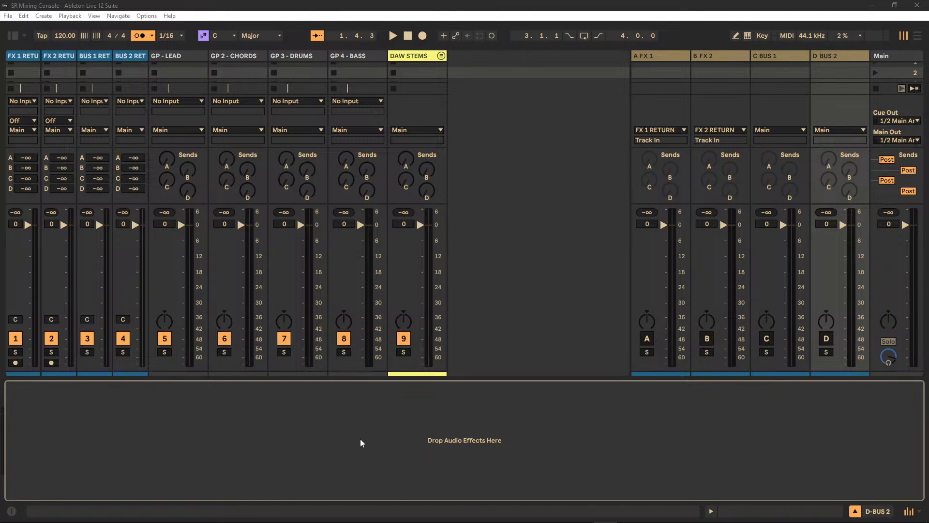
Unfold the DAW STEMS group to examine its stem tracks and the output routing options of the BASS stem.
click(442, 56)
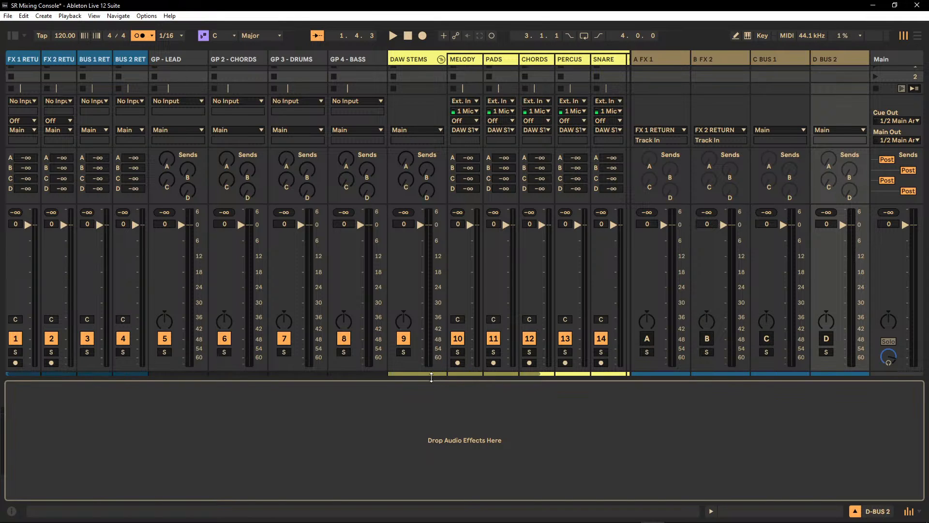
drag(431, 373, 550, 385)
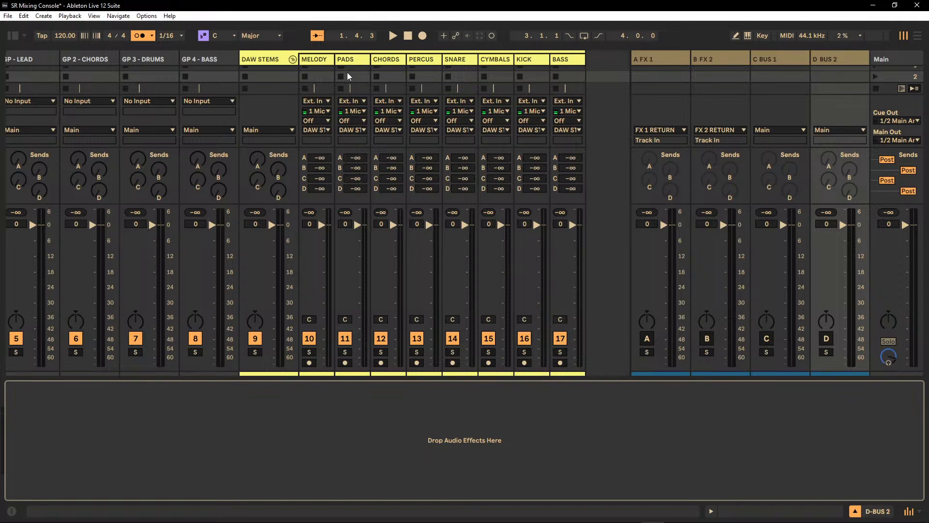
click(308, 58)
click(352, 59)
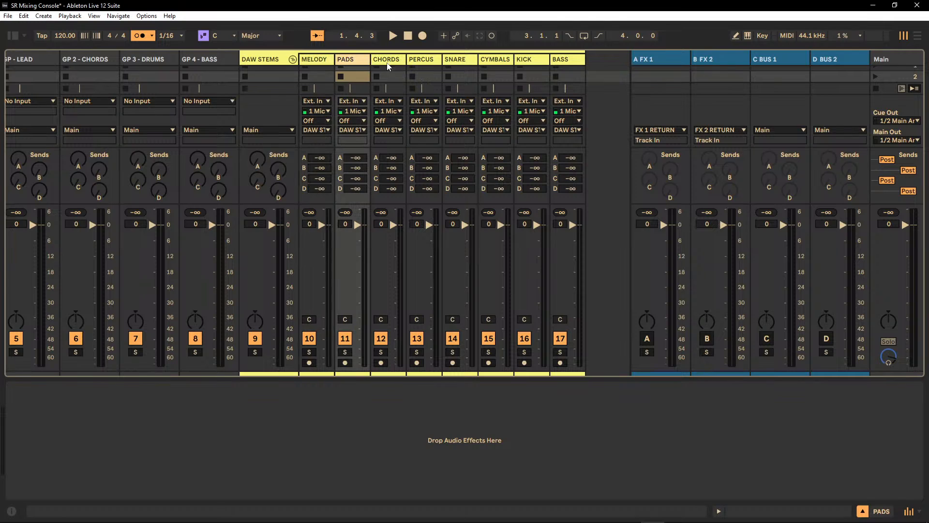
click(395, 62)
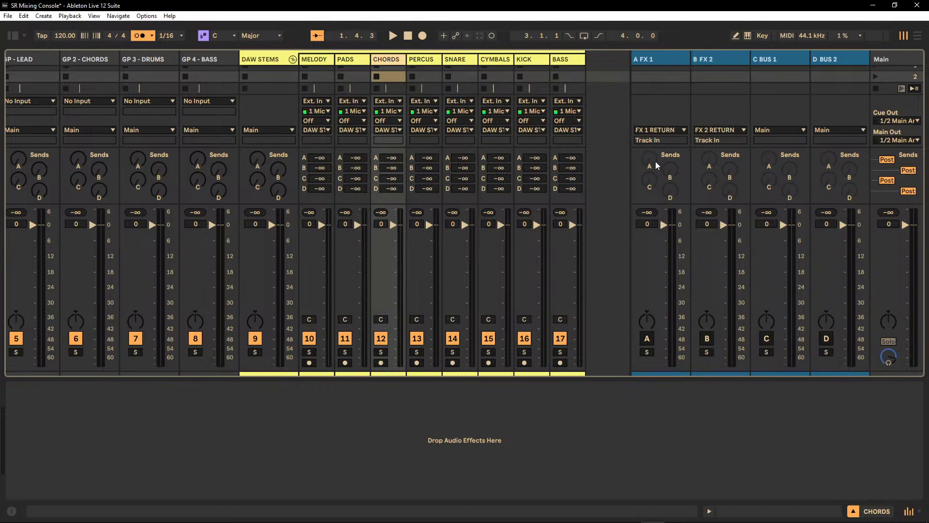
click(569, 130)
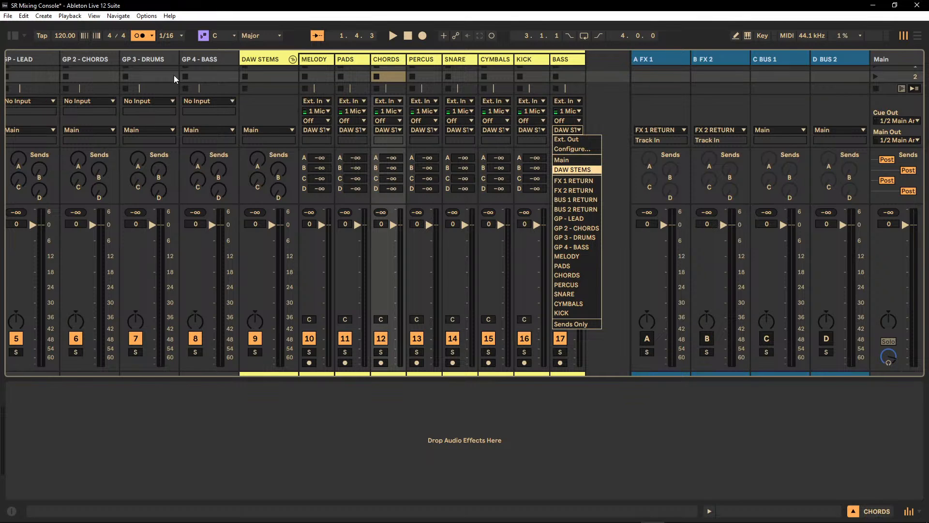
click(483, 442)
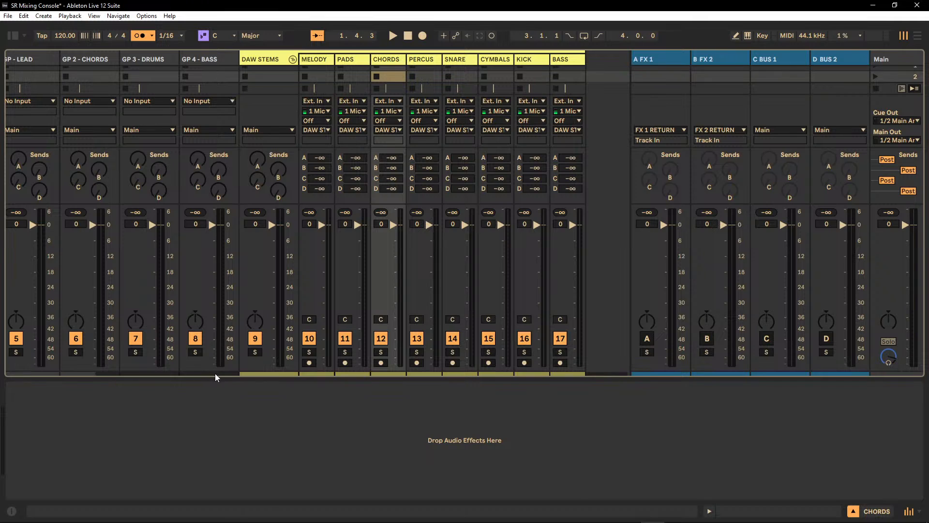
Examine the group tracks GP 4 - BASS, GP 3 - DRUMS, GP 2 - CHORDS and GP - LEAD one after another.
drag(215, 373, 146, 376)
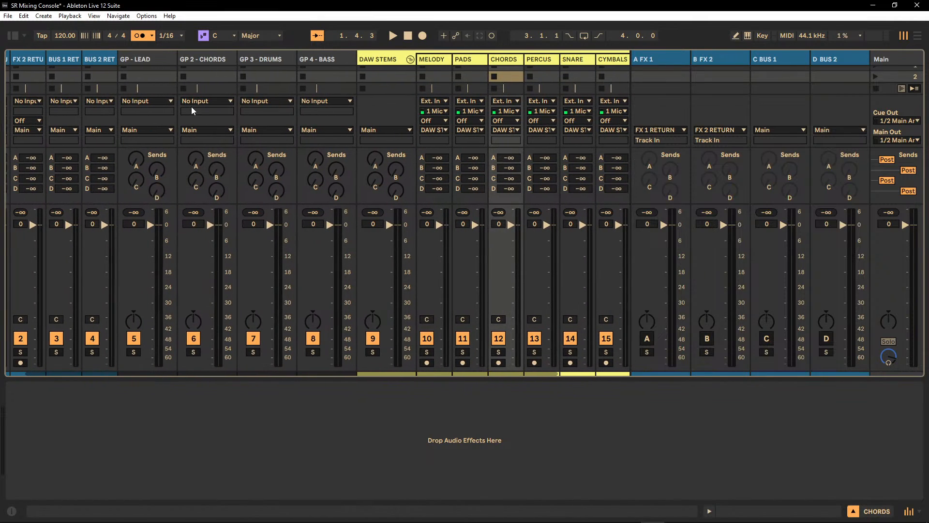
click(339, 59)
click(266, 57)
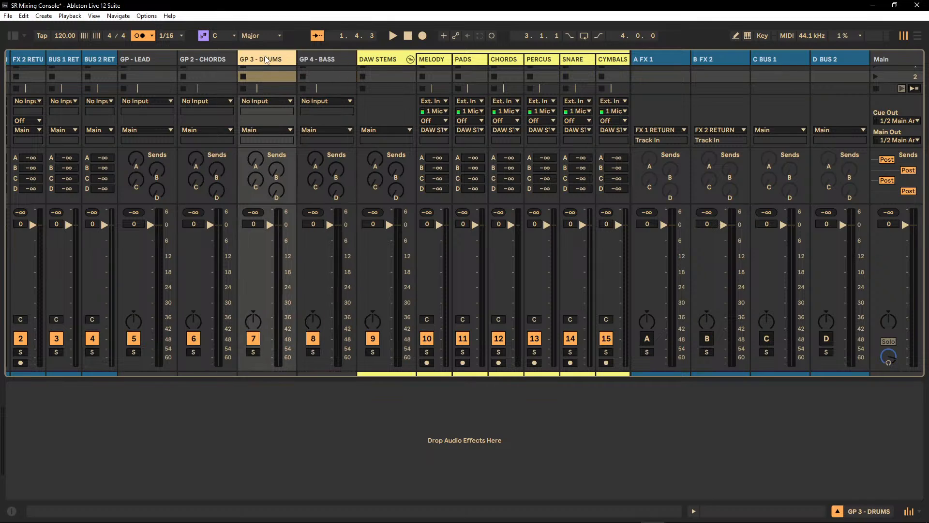
click(212, 59)
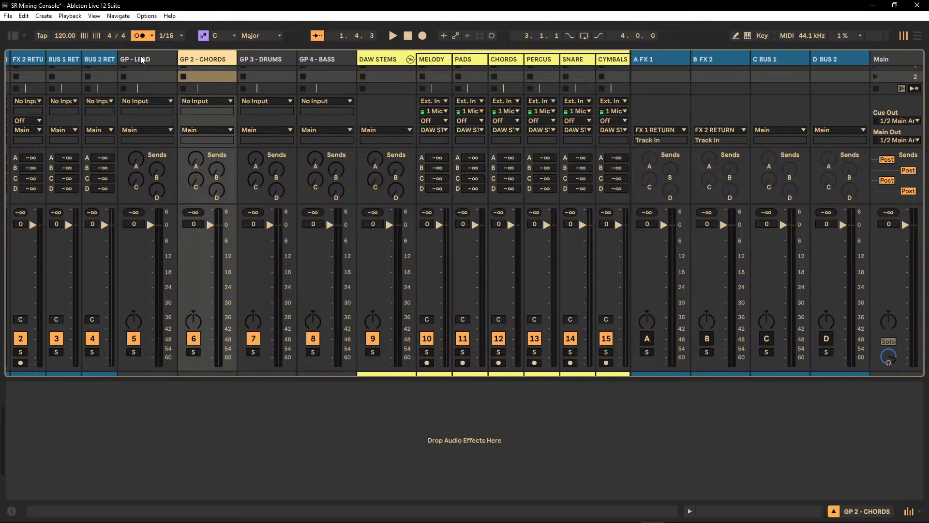
click(141, 59)
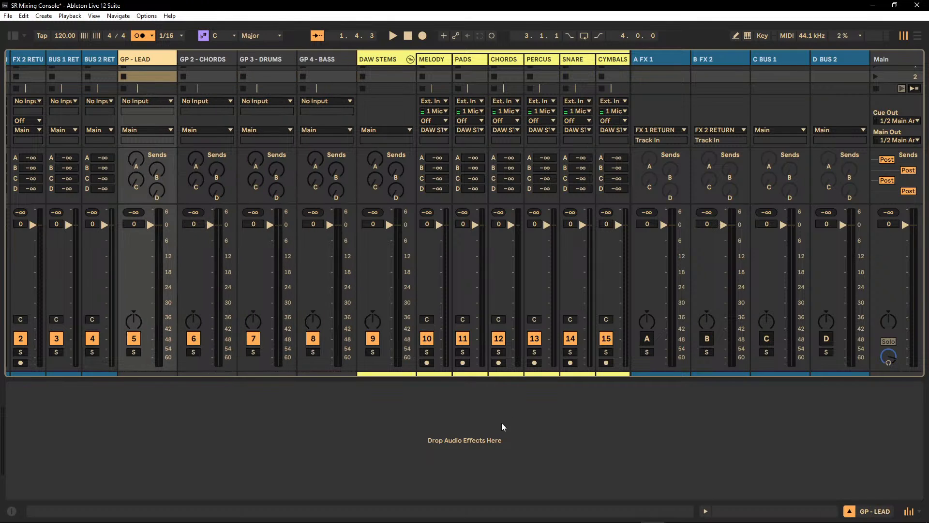
Route the output of the BASS stem track to GP 4 - BASS.
drag(298, 373, 420, 376)
click(582, 62)
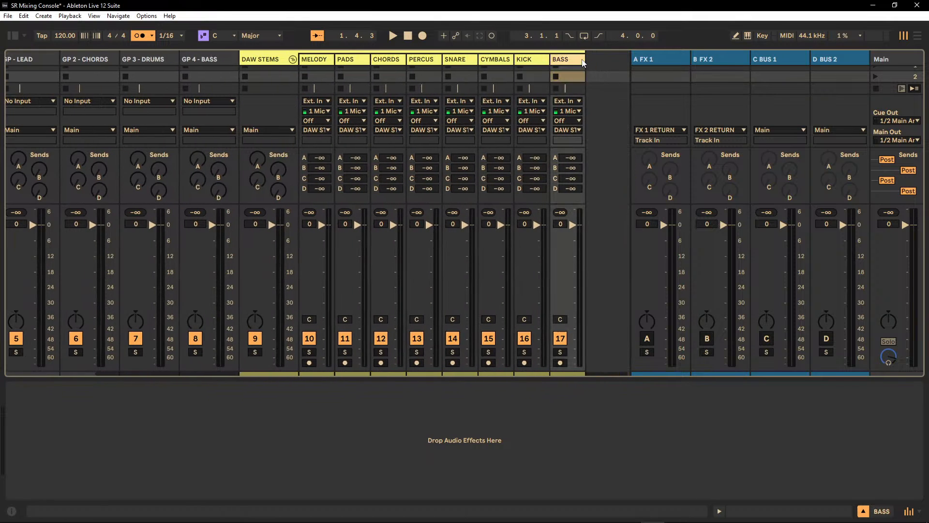
click(567, 130)
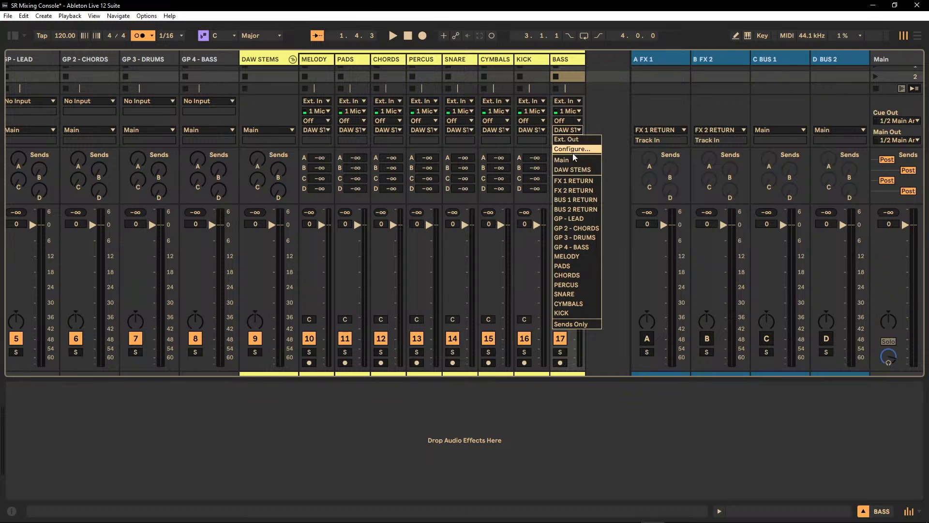
click(587, 248)
Route the outputs of the KICK and CYMBALS stem tracks to GP 3 - DRUMS.
click(533, 68)
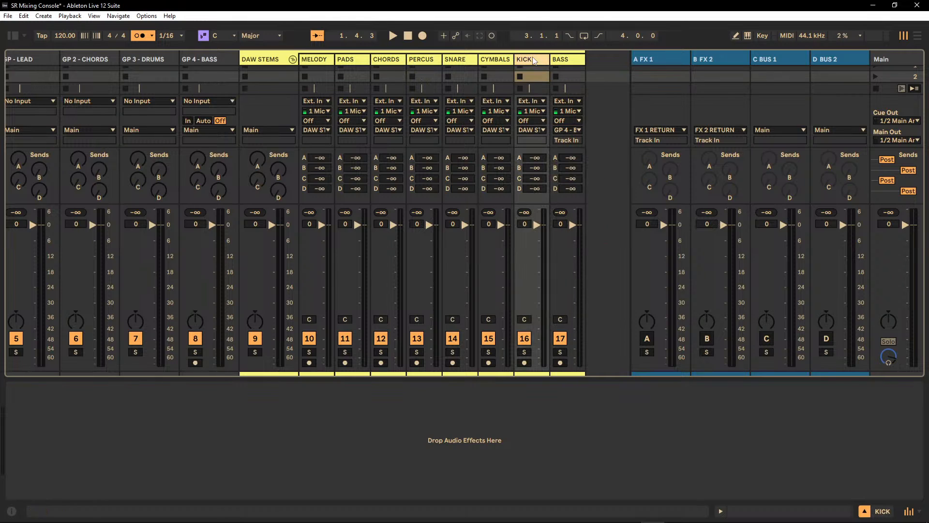
click(532, 130)
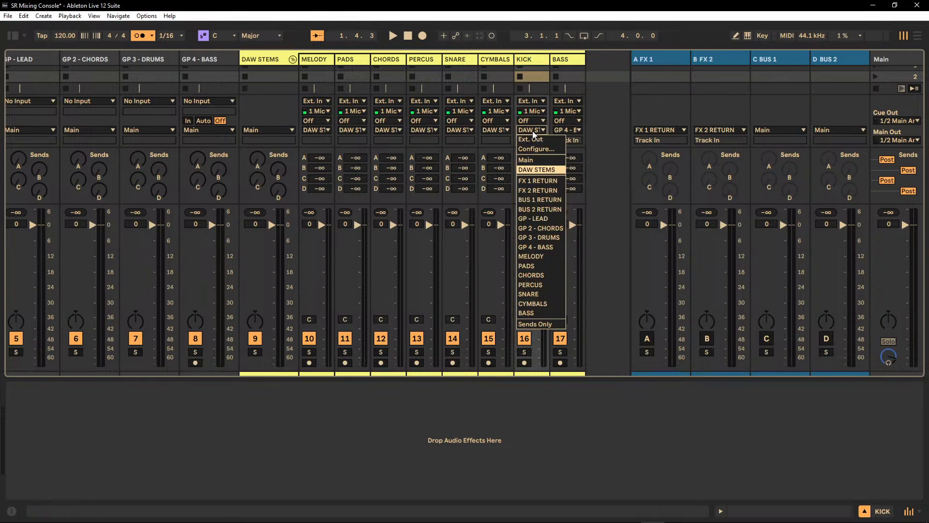
click(553, 237)
click(499, 62)
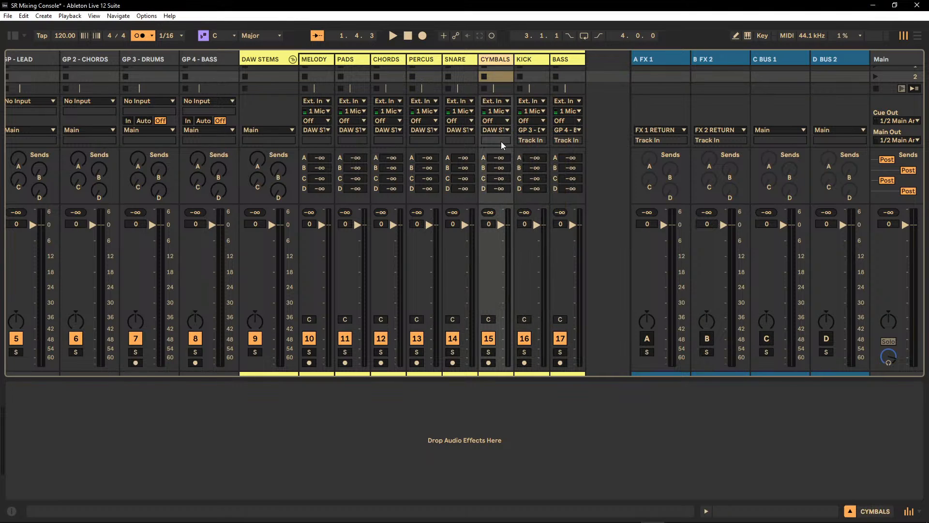
click(495, 129)
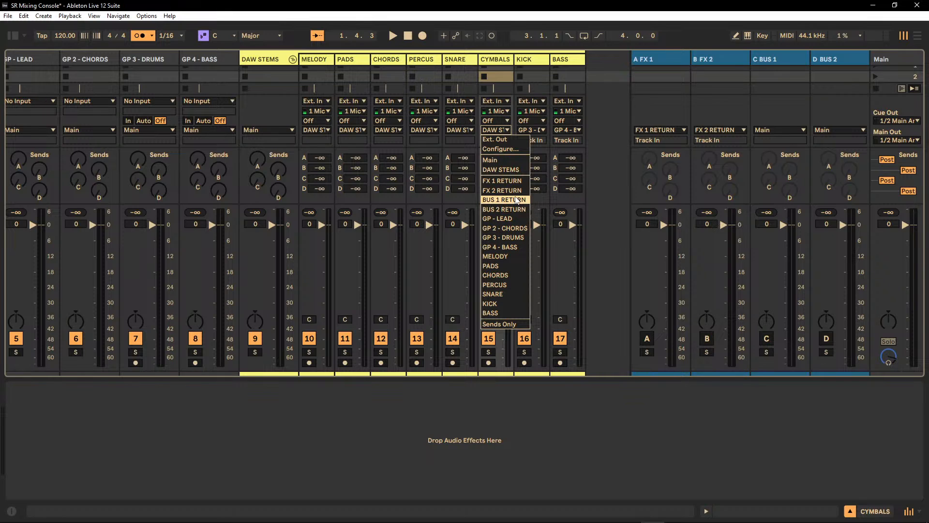
click(503, 238)
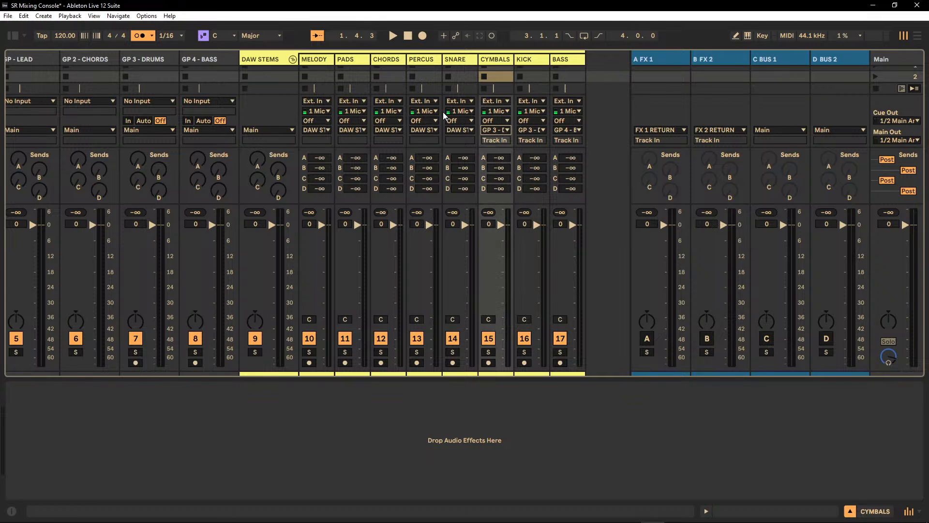
Route the output of the CHORDS stem track to GP 2 - CHORDS.
click(396, 66)
click(389, 130)
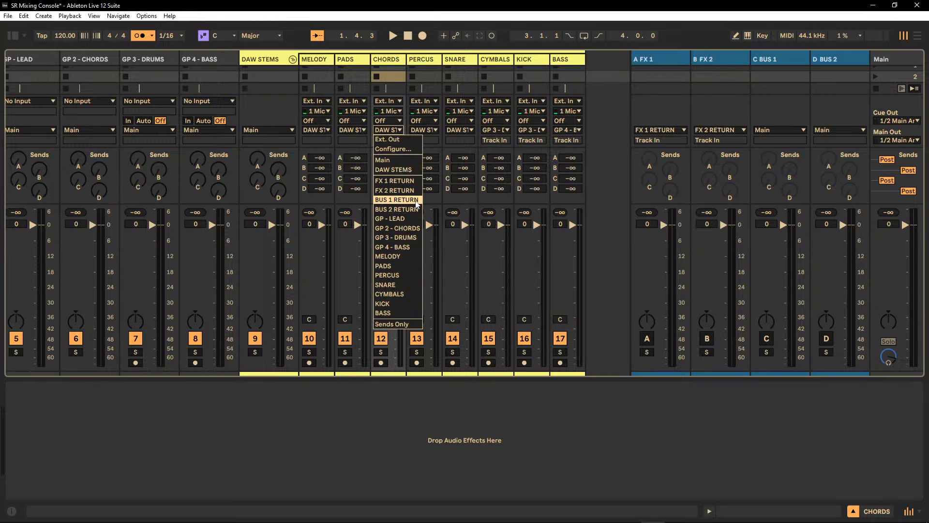
click(406, 228)
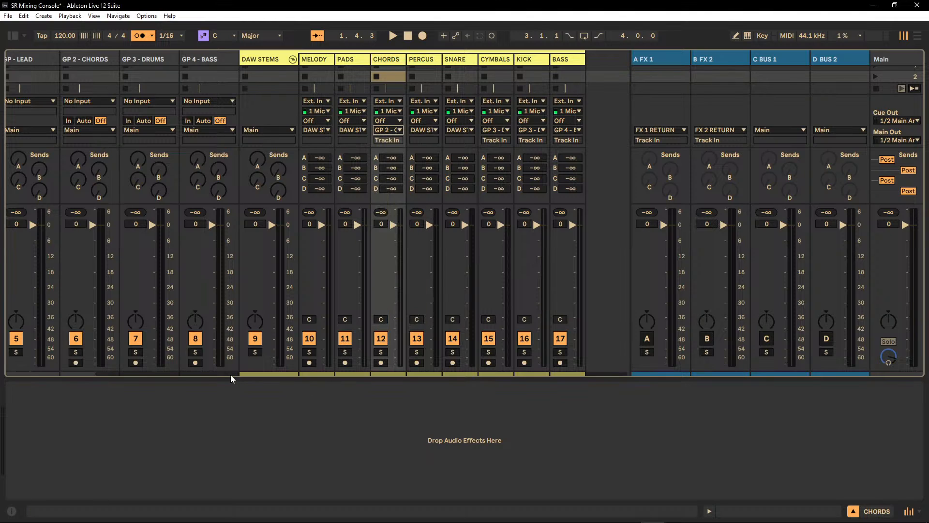
Lower GP 4 - BASS to -1.2 dB, GP 3 - DRUMS to -4.4 dB and GP 2 - CHORDS to -5.6 dB, and fold DAW STEMS.
drag(230, 375, 94, 379)
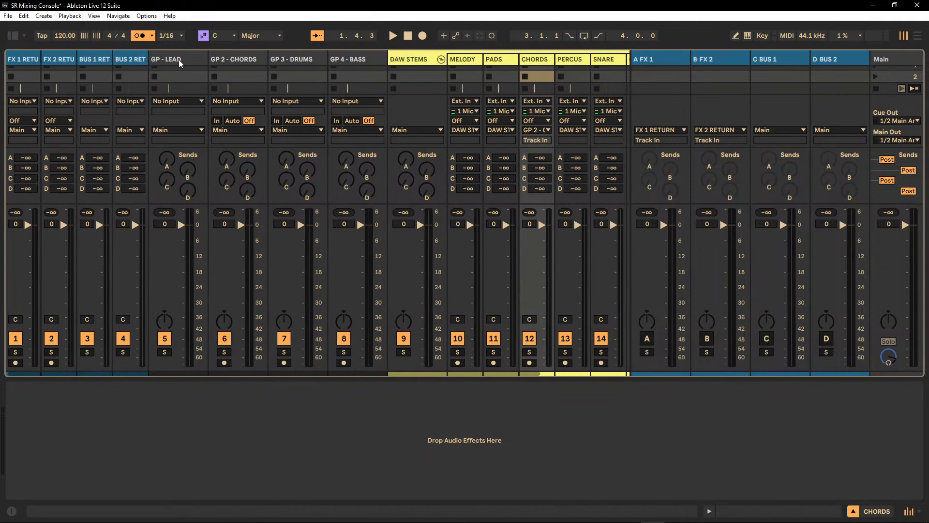
click(353, 59)
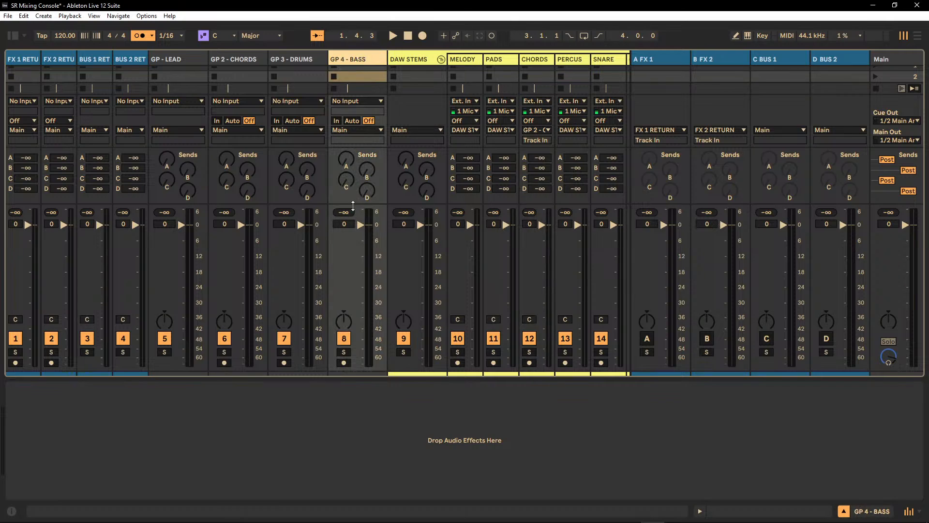
mouse_move(360, 224)
mouse_down()
mouse_move(360, 266)
mouse_move(360, 228)
mouse_up()
mouse_move(301, 225)
mouse_down()
mouse_move(300, 263)
mouse_move(301, 236)
mouse_up()
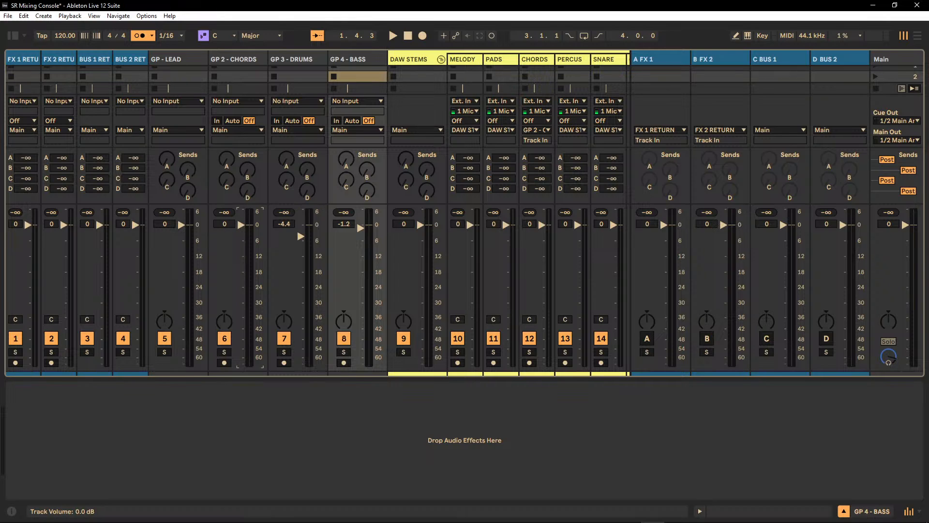
mouse_move(240, 224)
mouse_down()
mouse_move(240, 256)
mouse_move(240, 239)
mouse_up()
click(441, 60)
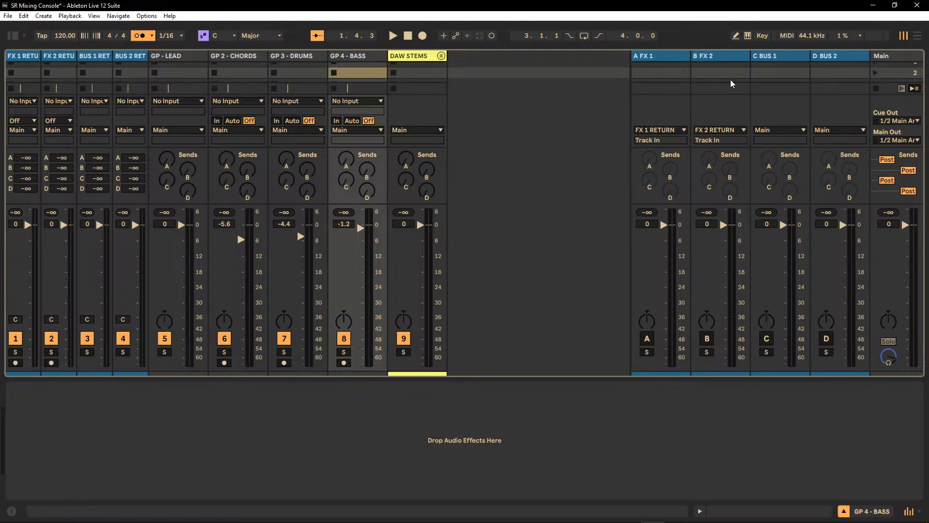
Inspect the device chains on the return tracks FX 1, FX 2, BUS 1 and BUS 2.
click(661, 62)
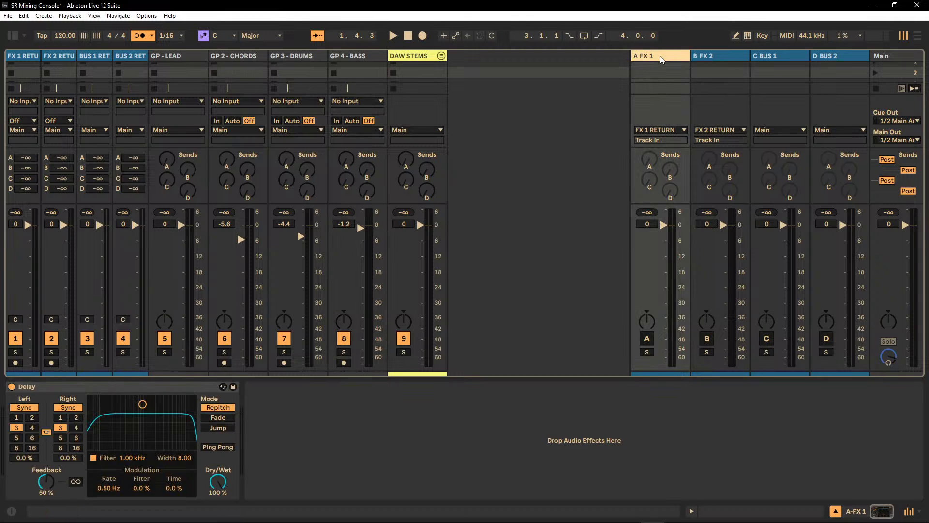
click(716, 59)
click(674, 57)
click(716, 59)
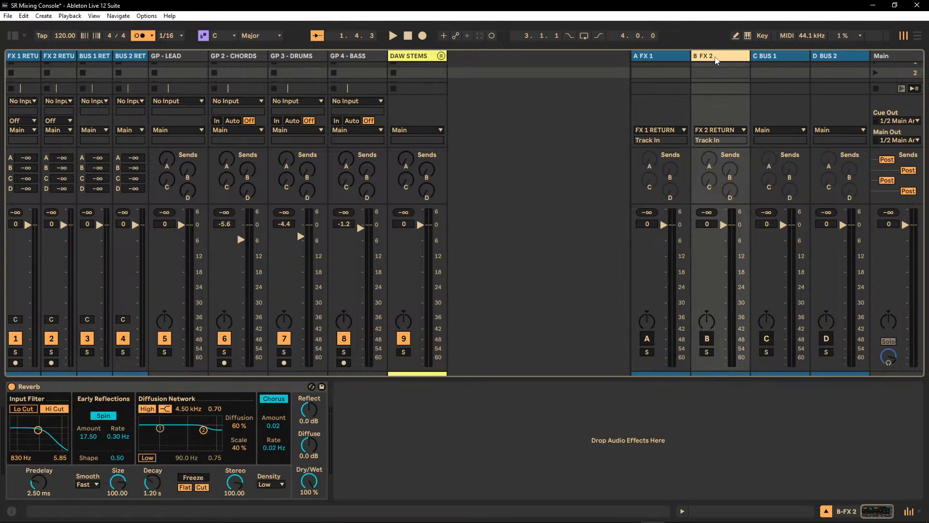
click(787, 56)
click(823, 57)
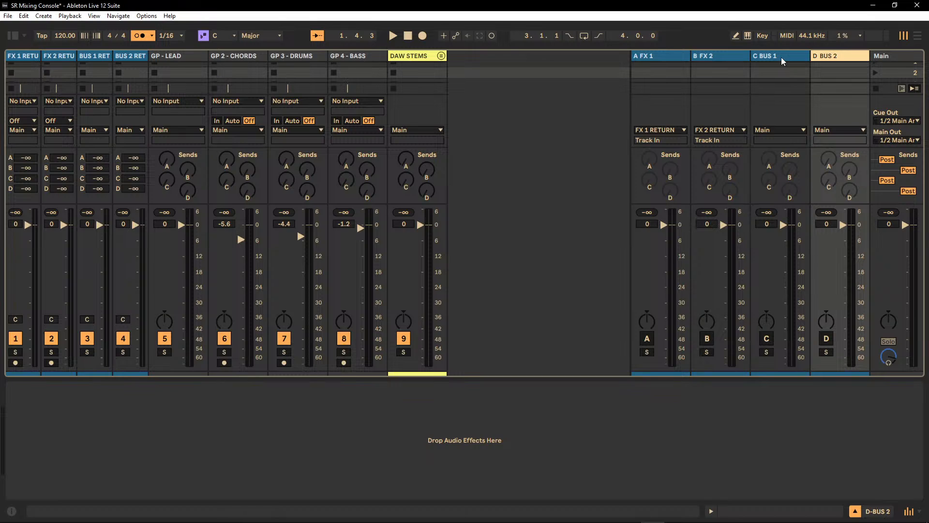
click(781, 58)
click(826, 56)
click(777, 55)
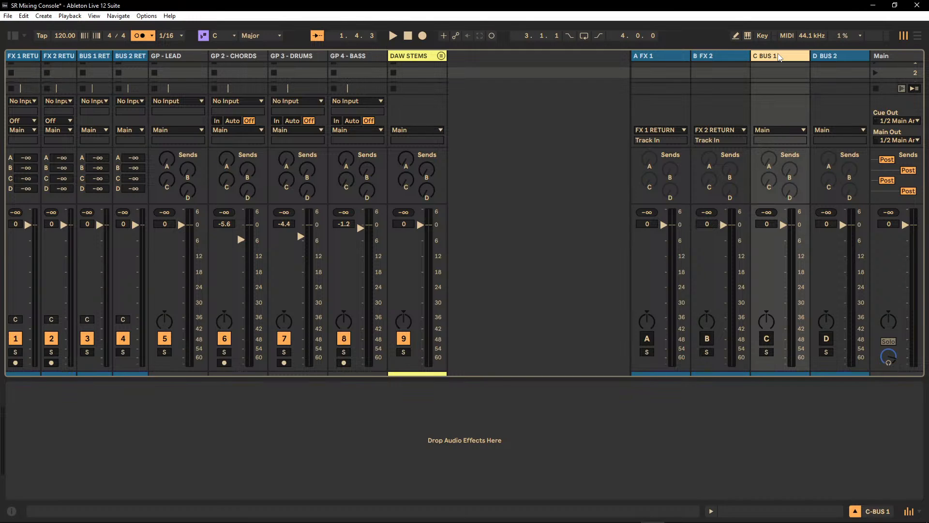
key(Caps_Lock)
click(677, 61)
click(716, 62)
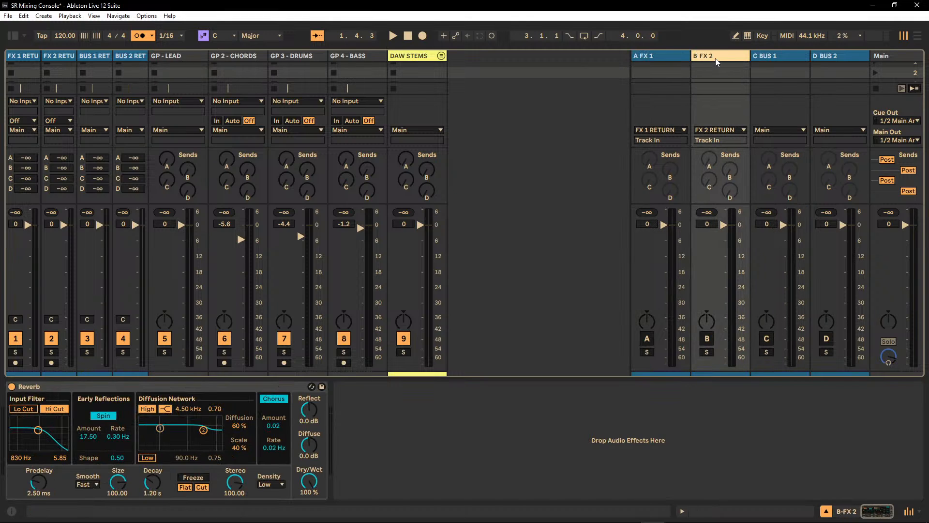
click(672, 61)
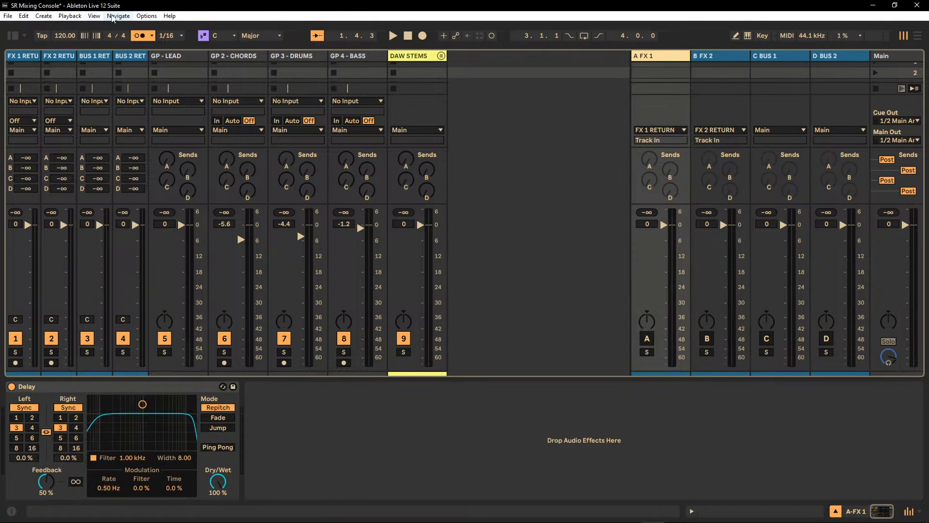
Review the output routing and monitoring options of the FX 1 RETURN track without changing them.
click(20, 58)
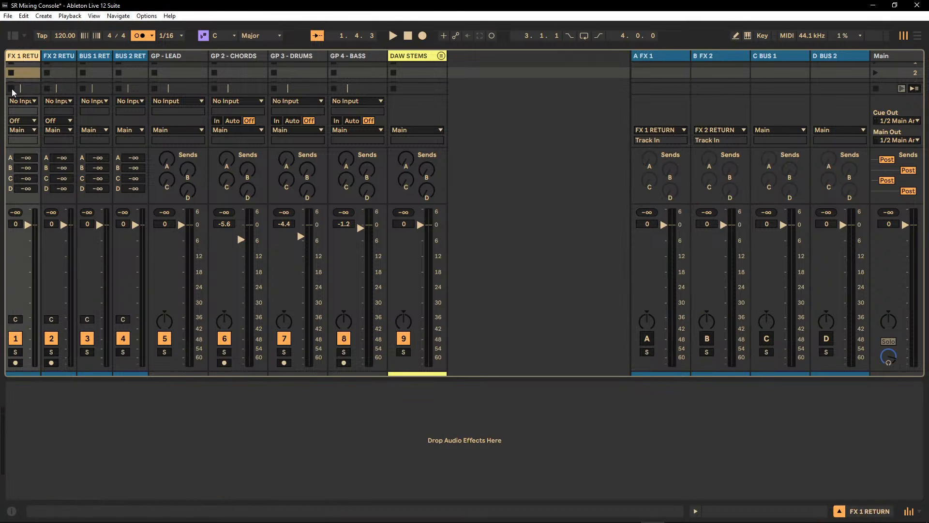
click(20, 130)
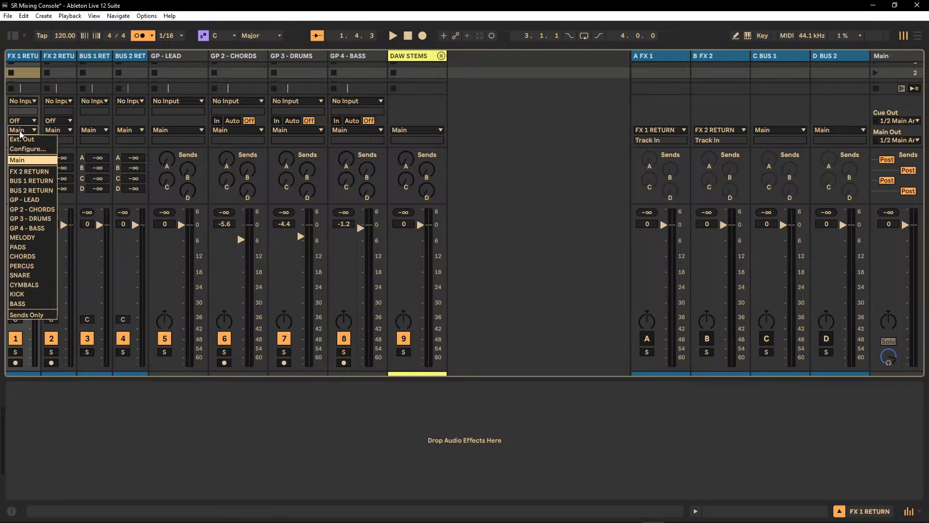
click(32, 121)
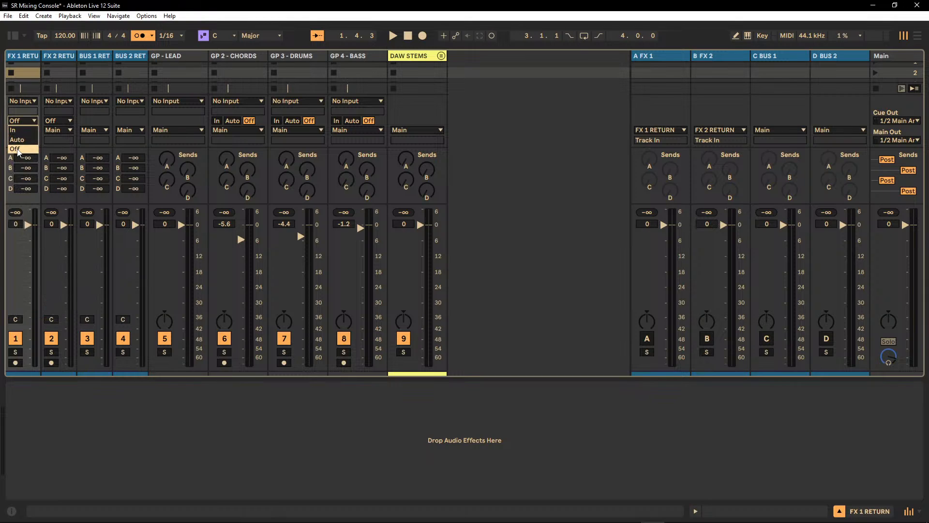
click(13, 255)
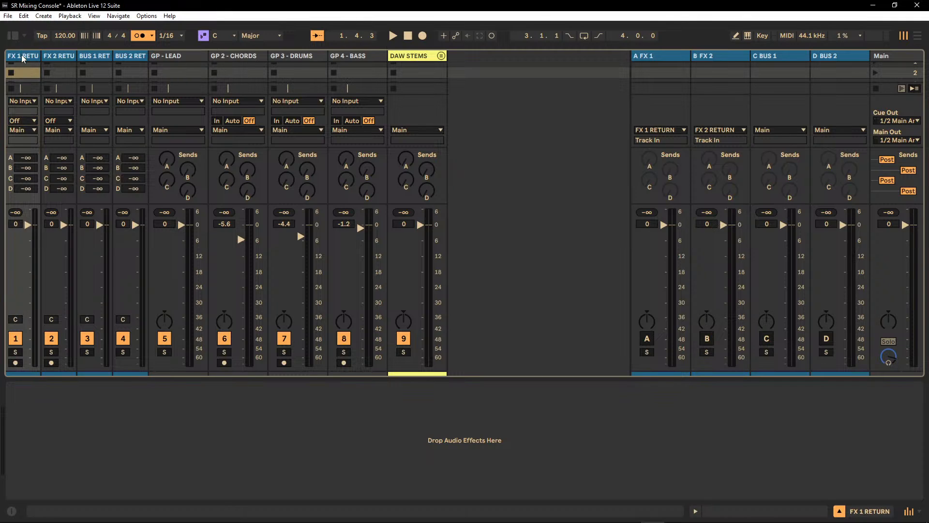
click(37, 57)
Review the GP group tracks alongside the unfolded DAW STEMS tracks, and fold DAW STEMS again.
click(189, 60)
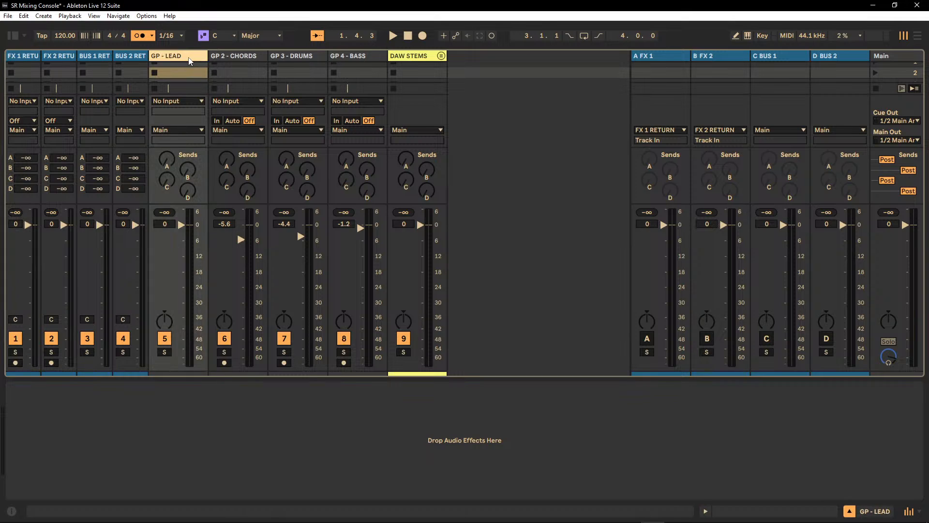
click(442, 57)
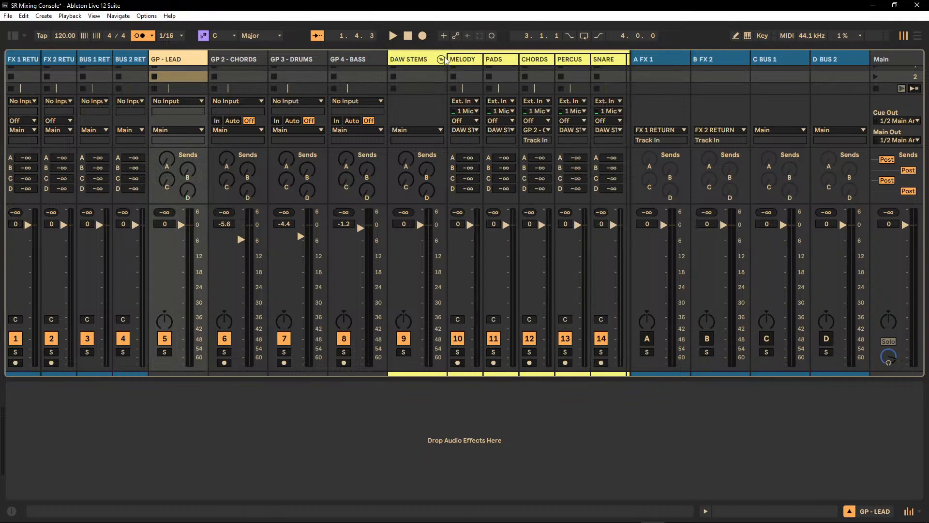
click(236, 61)
click(363, 60)
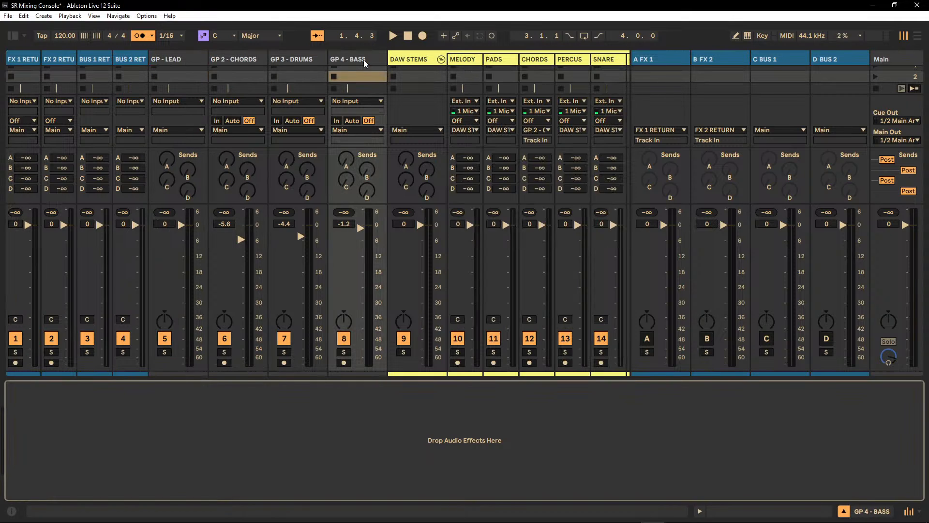
click(180, 61)
click(228, 62)
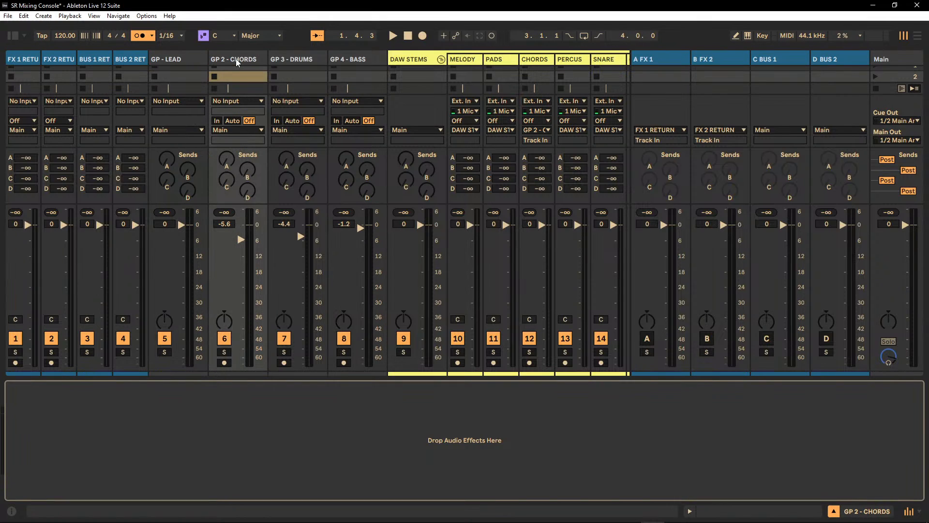
click(467, 71)
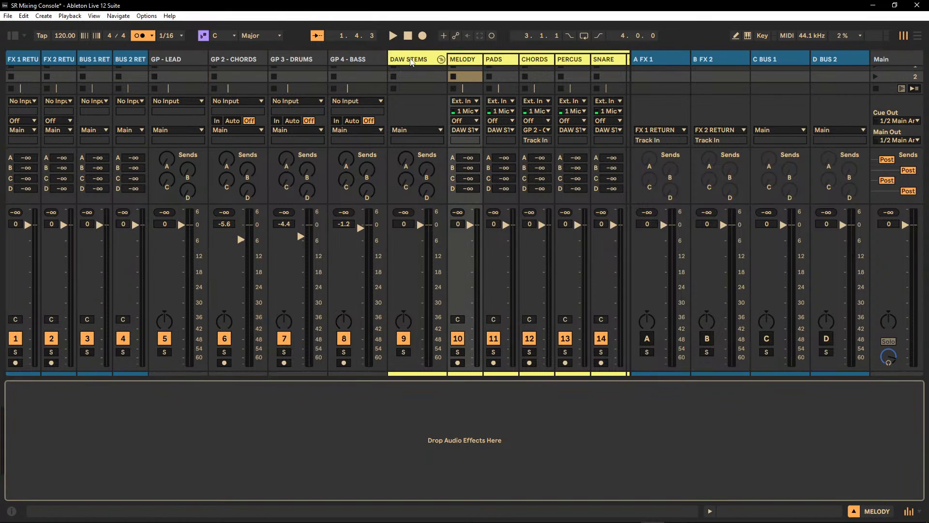
click(412, 61)
click(177, 64)
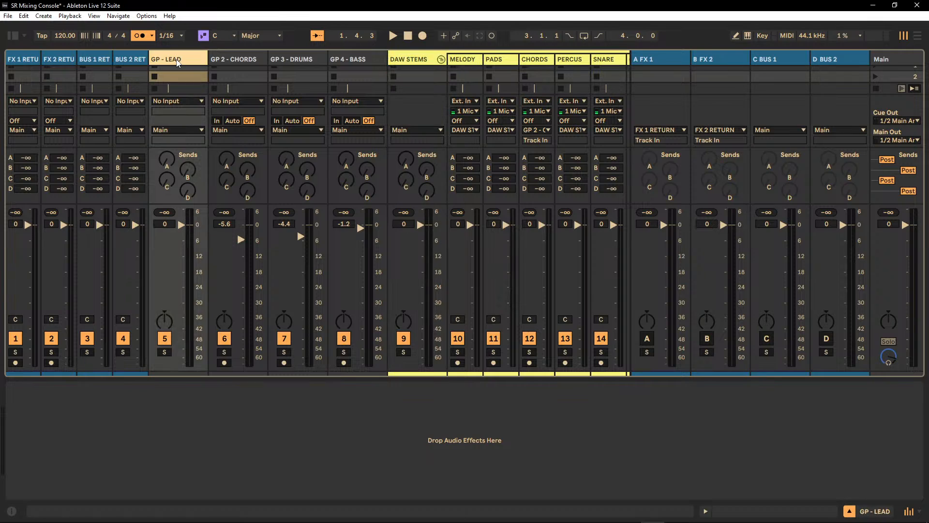
click(239, 62)
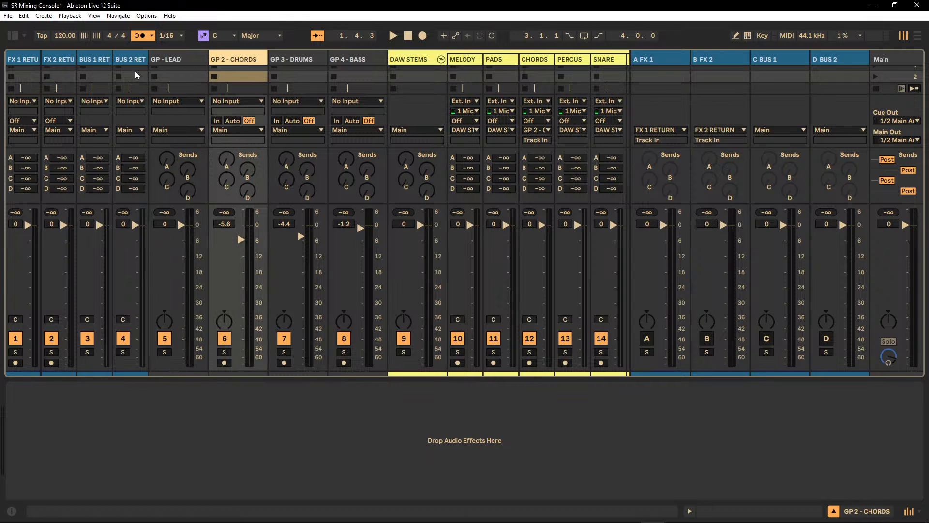
click(441, 59)
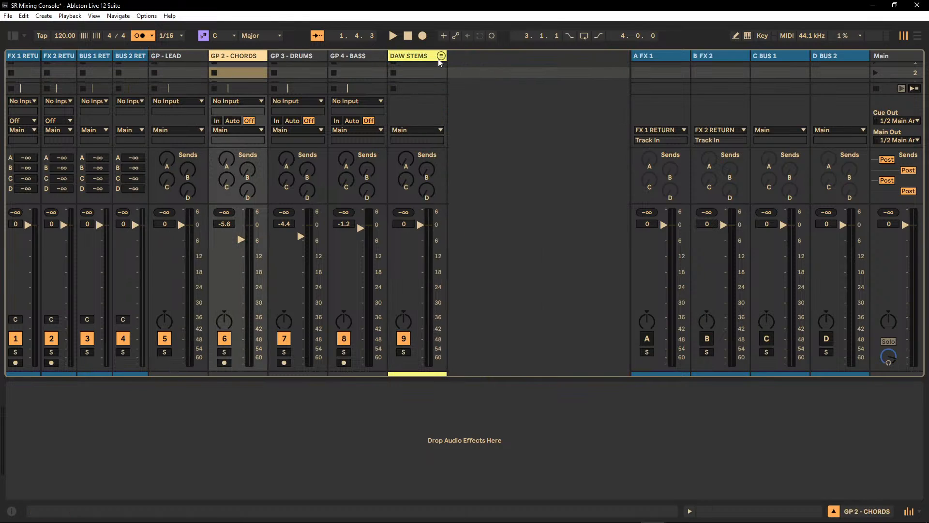
Go through the devices on return tracks FX 1, FX 2, BUS 1 and BUS 2, ending on FX 1.
click(658, 59)
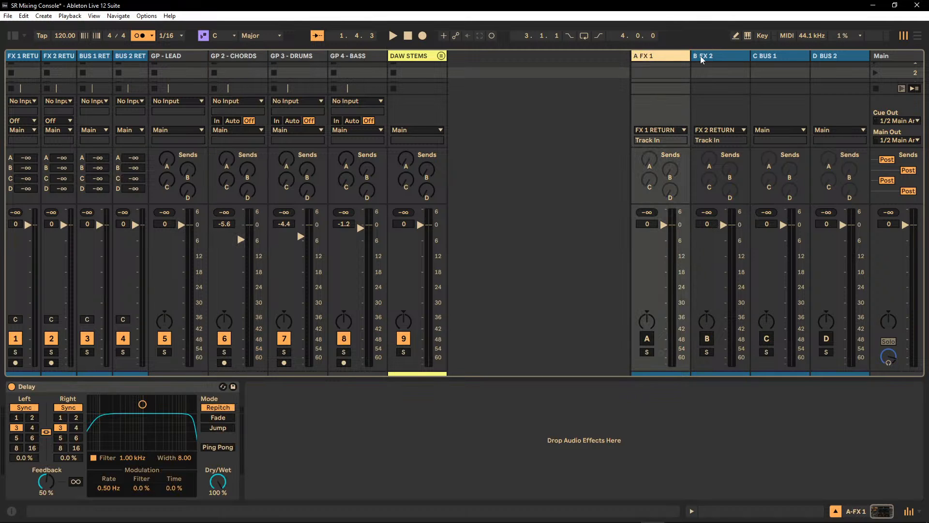
click(719, 59)
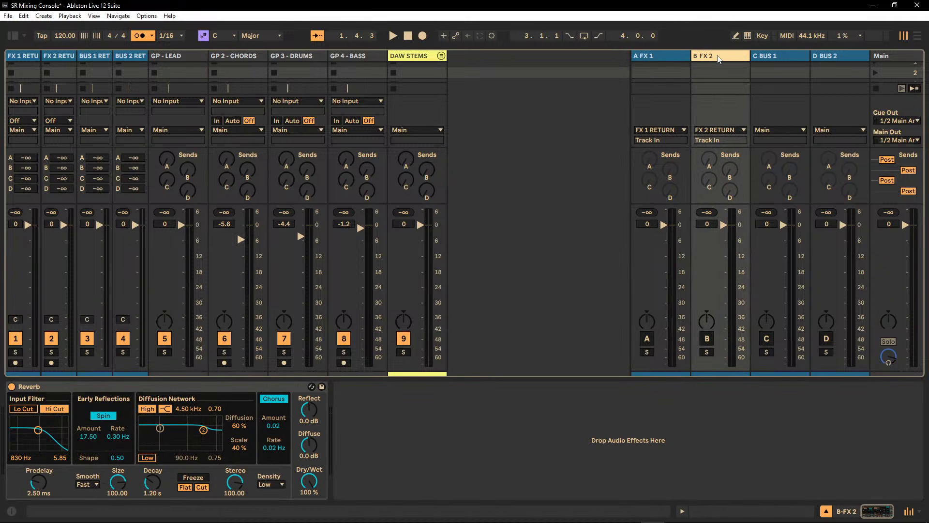
click(782, 60)
click(826, 60)
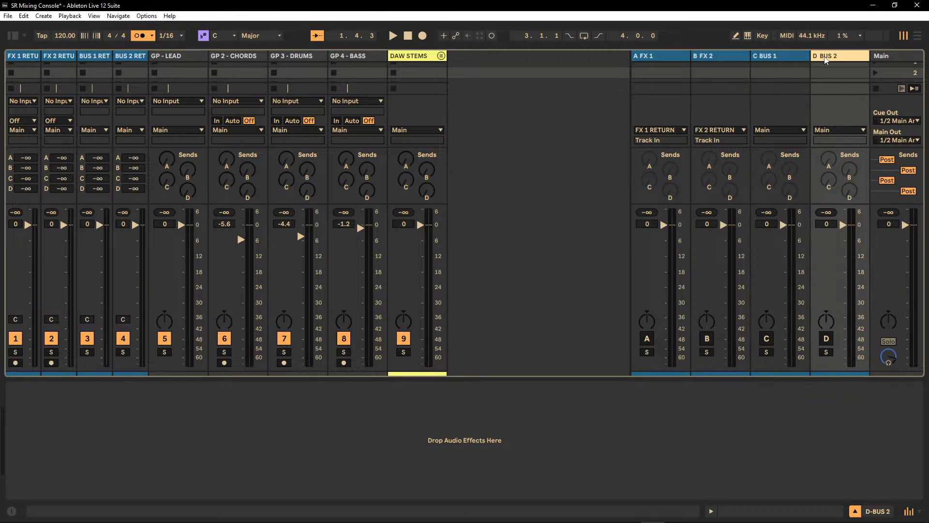
click(666, 58)
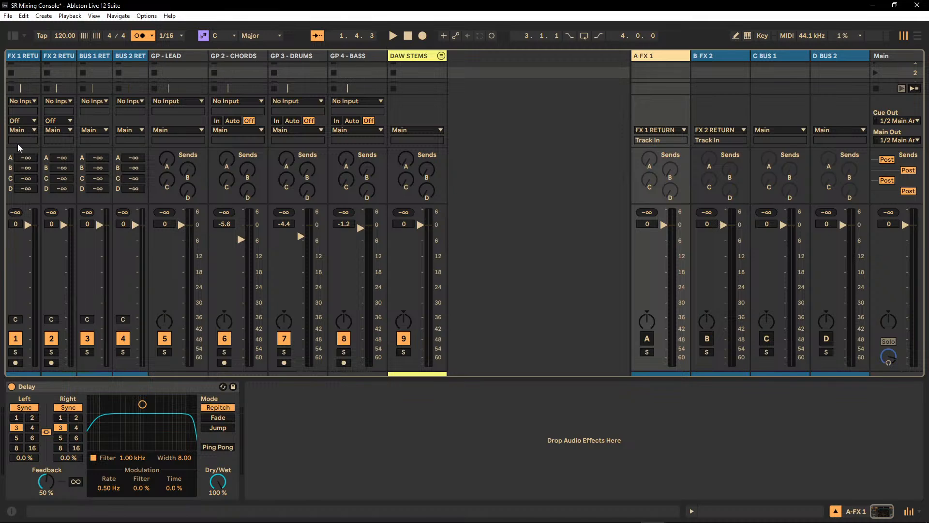
Show the browser for the FX 1 RETURN track, look through the Audio Effects list, and return to the FX 1 device chain.
click(31, 60)
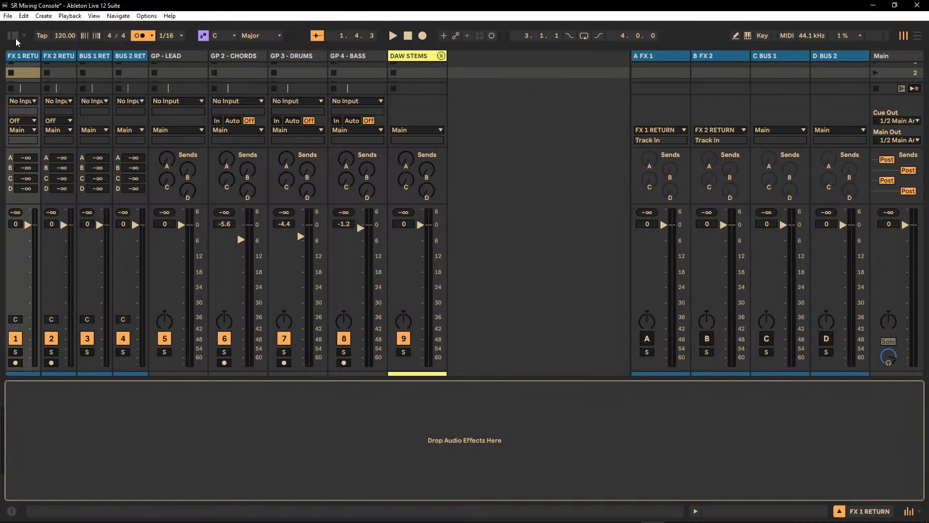
click(13, 36)
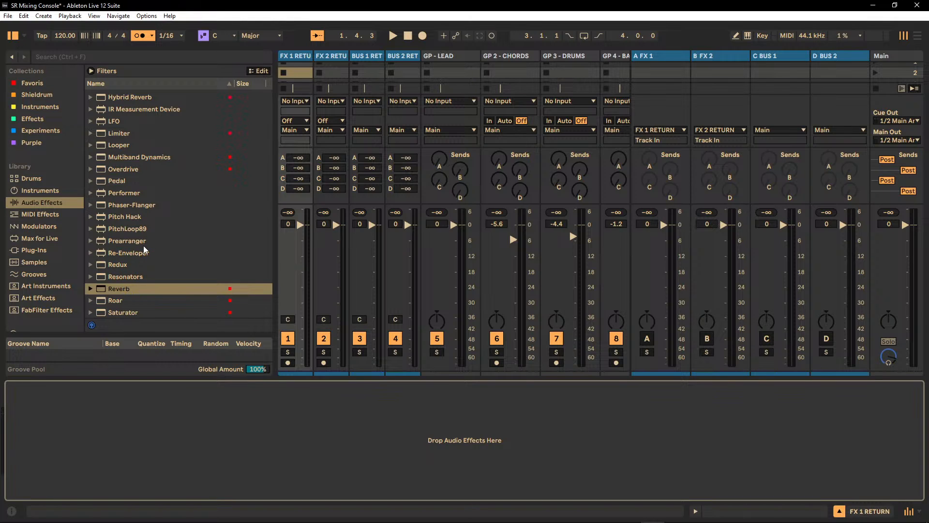
scroll(144, 250, down, 6)
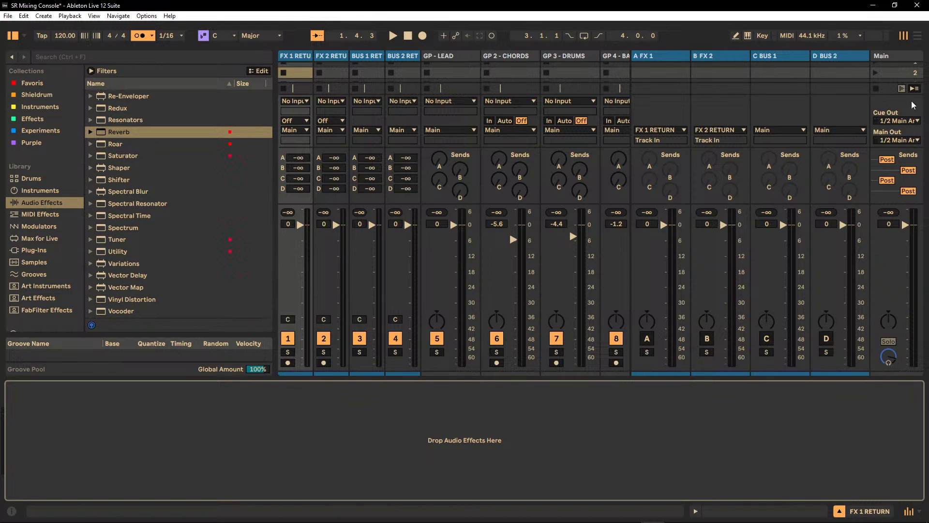
click(675, 62)
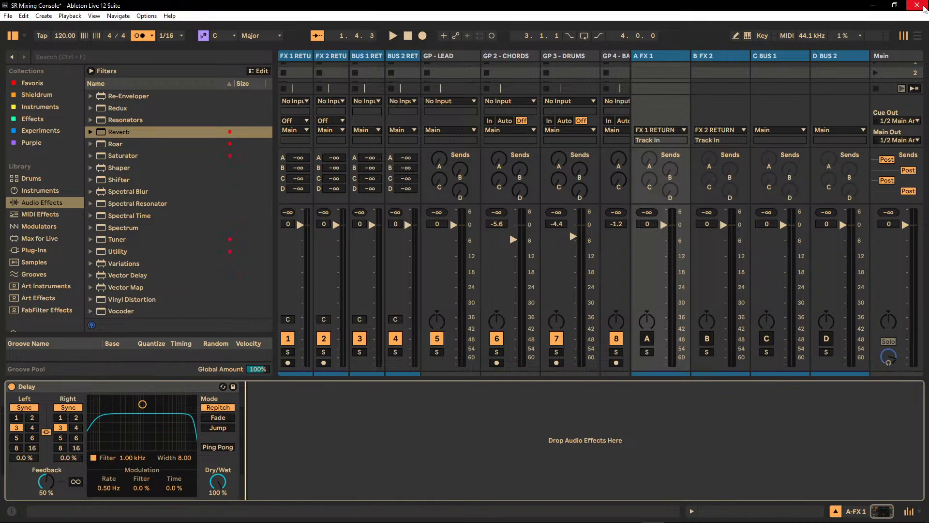
Close Ableton Live and save the changes to SR Mixing Console.
click(923, 6)
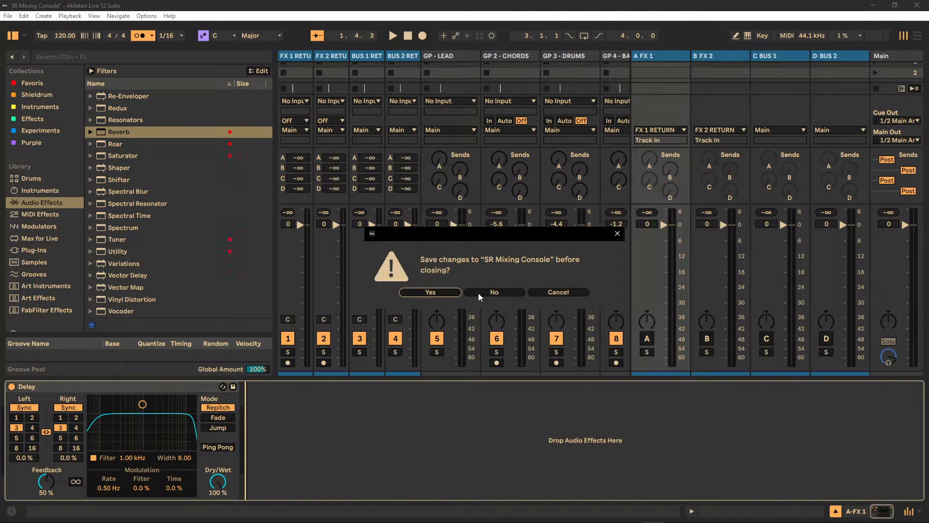
click(430, 292)
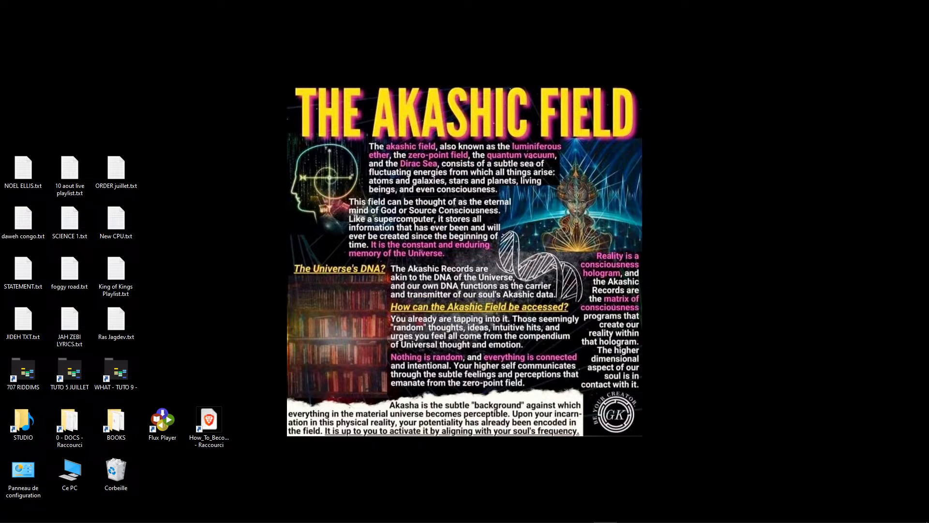
Switch to OBS and make the Local Cam source visible in the scene.
drag(187, 91, 187, 78)
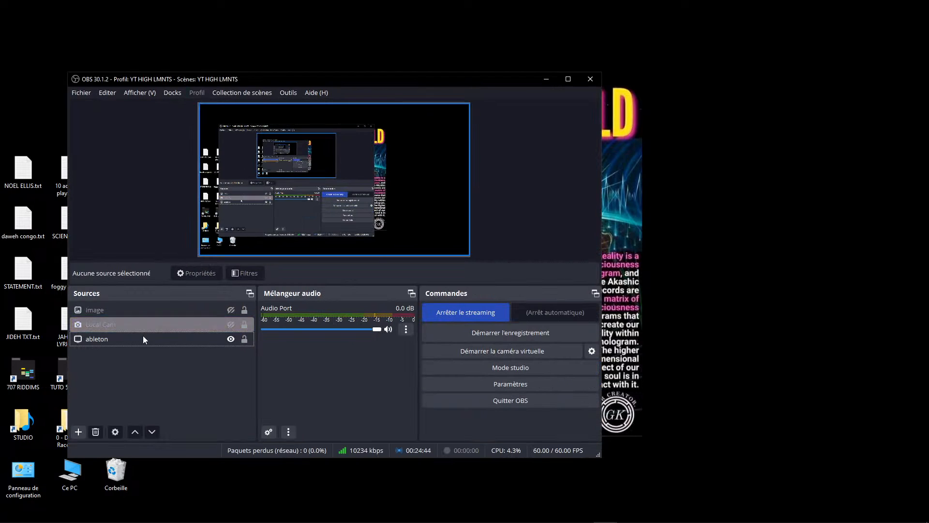
click(230, 324)
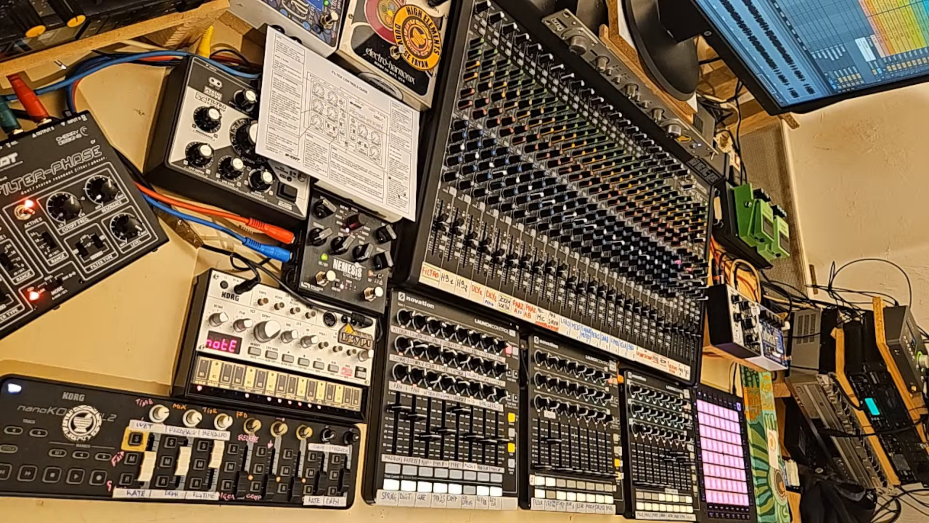